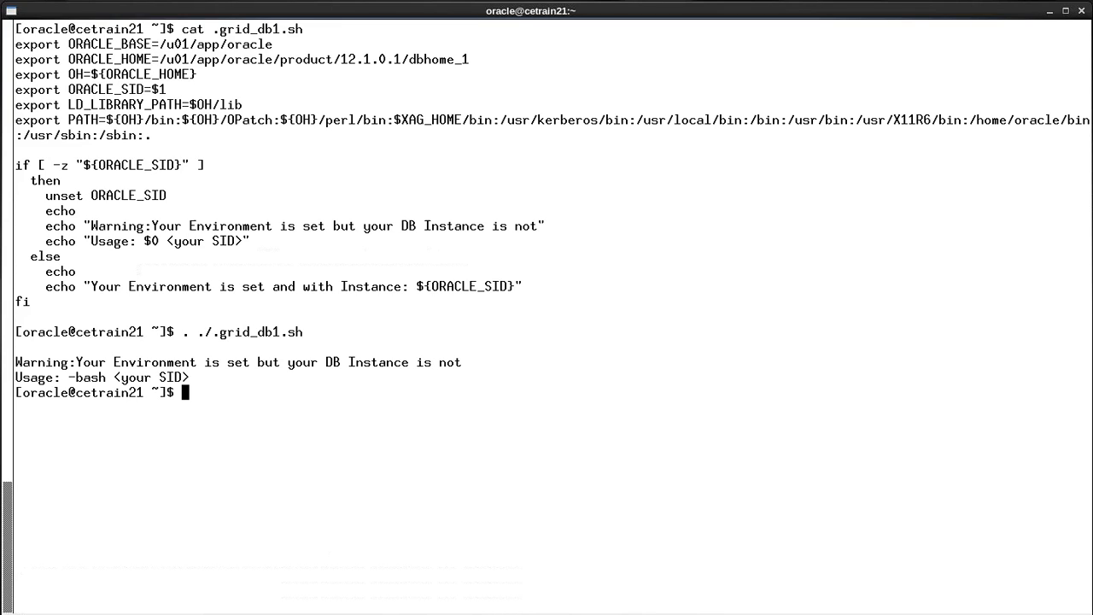
Launch the Database Configuration Assistant with dbca and begin creating a database in Advanced Mode.
{"action": "type", "text": "dbca"}
{"action": "key", "text": "Return"}
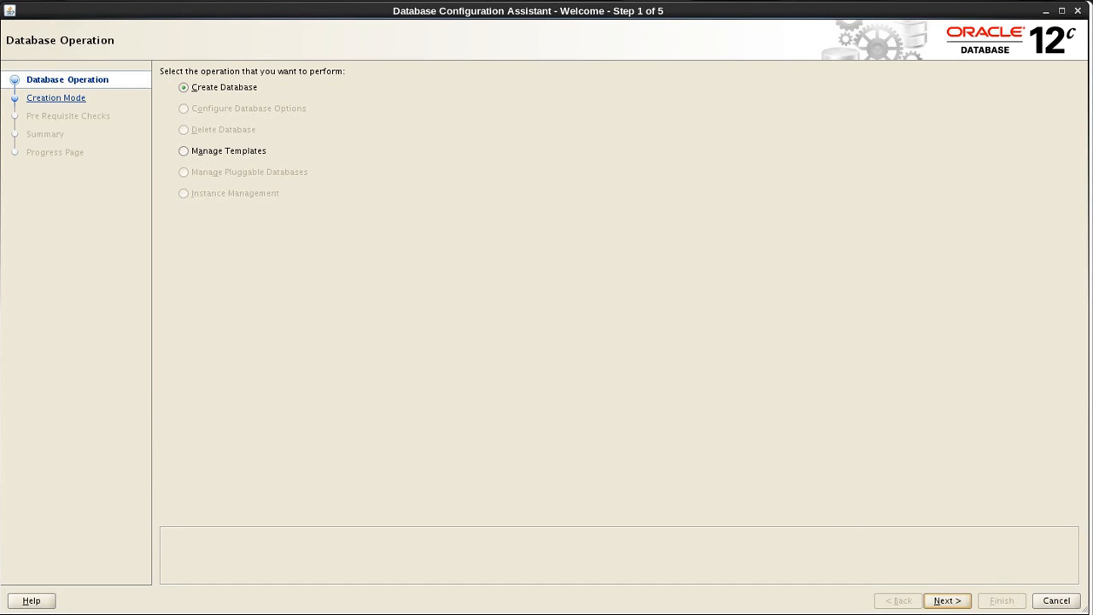
{"action": "left_click", "coordinate": [946, 600]}
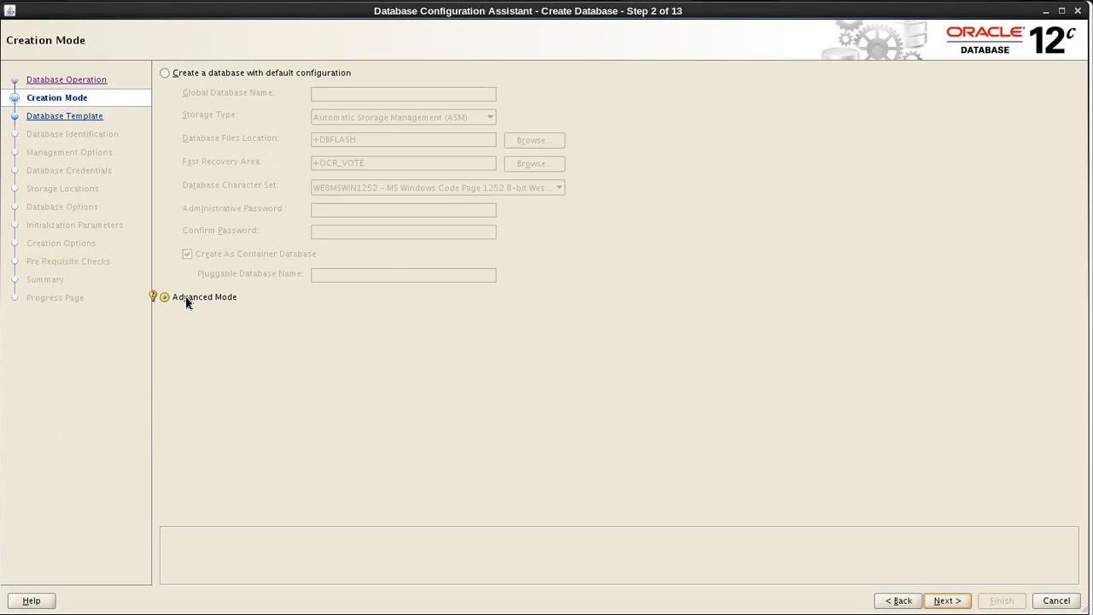
{"action": "left_click", "coordinate": [953, 601]}
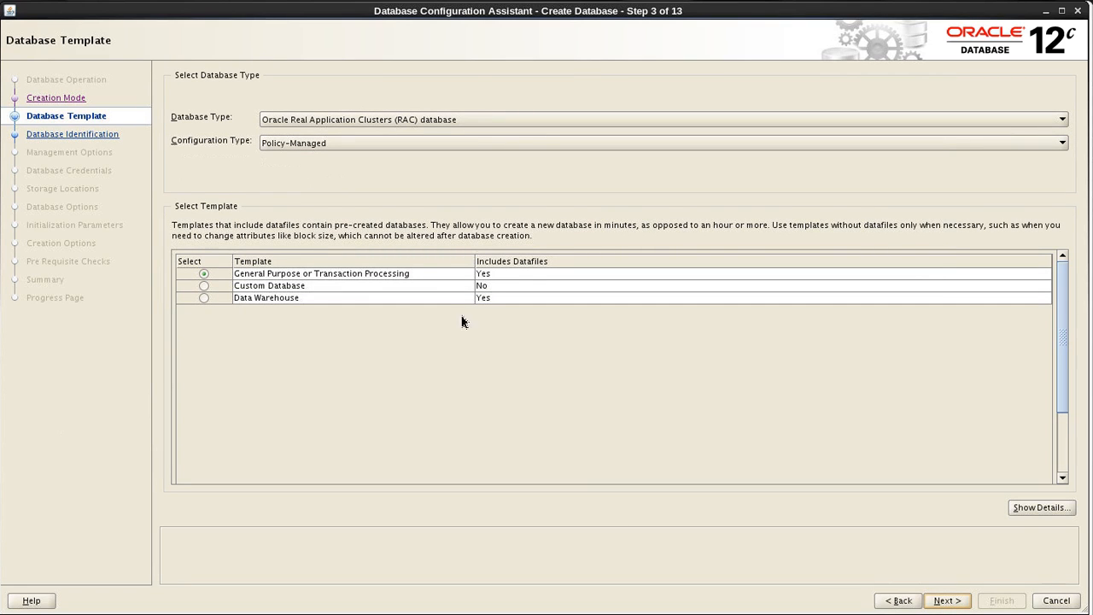
Choose a Policy-Managed Oracle Real Application Clusters (RAC) database with the General Purpose or Transaction Processing template.
{"action": "left_click", "coordinate": [317, 149]}
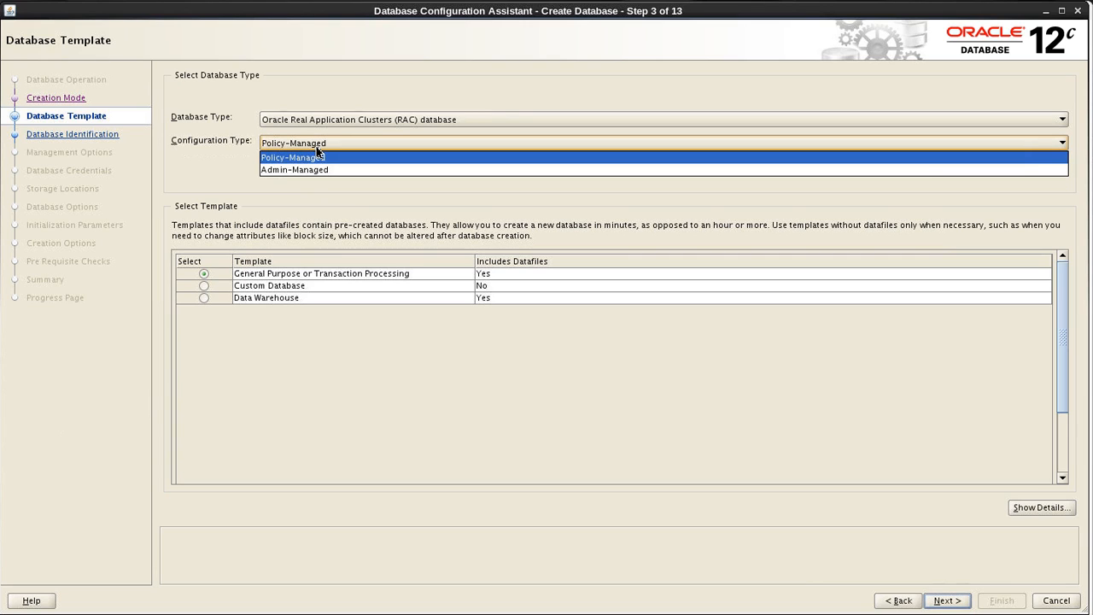
{"action": "left_click", "coordinate": [316, 154]}
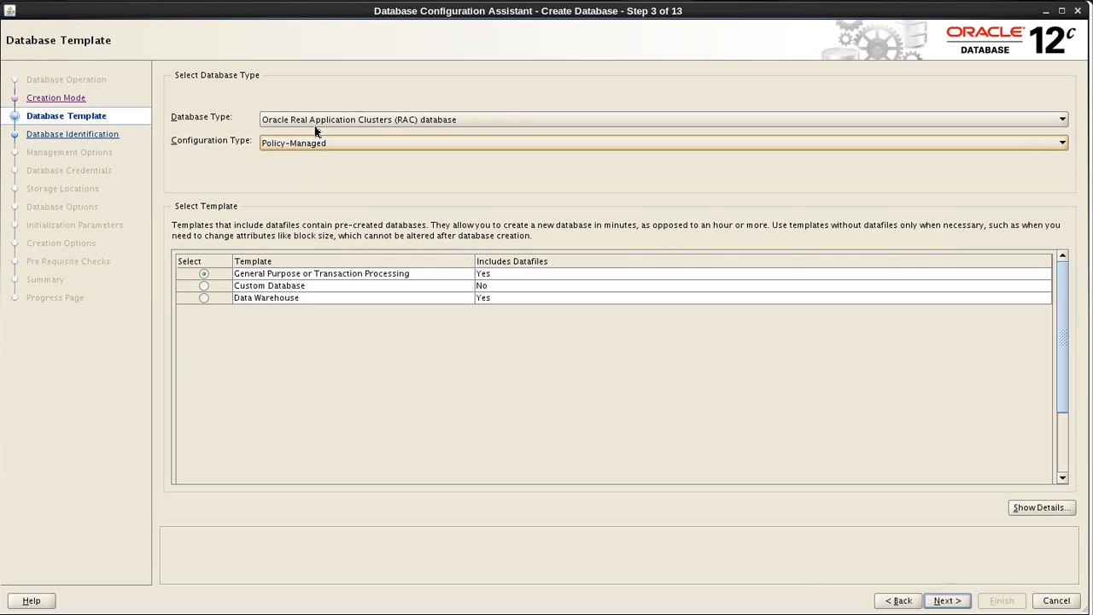
{"action": "left_click", "coordinate": [315, 124]}
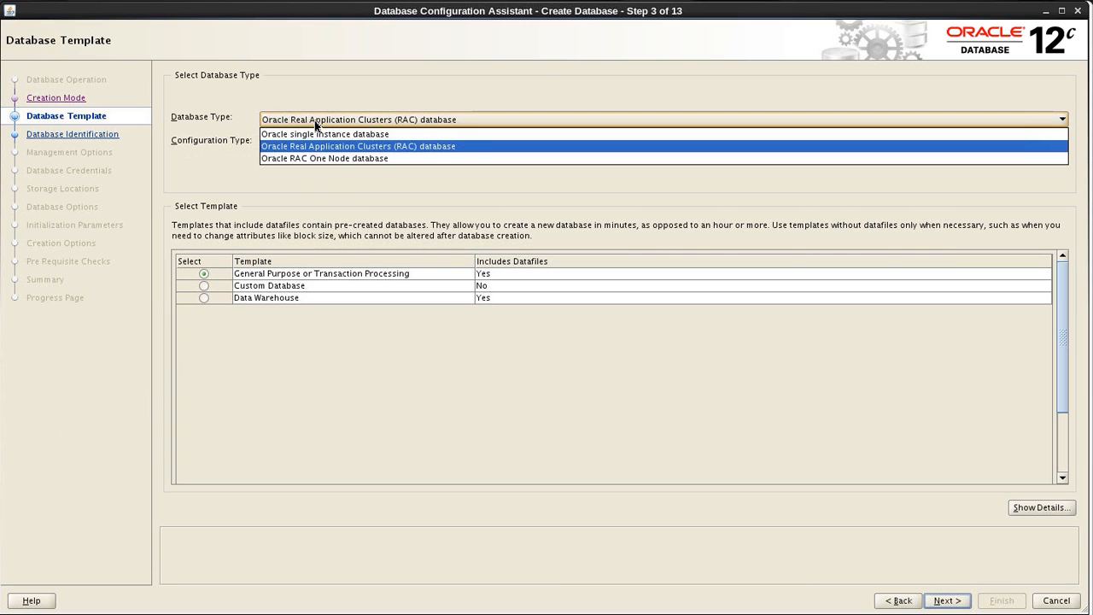
{"action": "left_click", "coordinate": [315, 125]}
{"action": "left_click", "coordinate": [305, 147]}
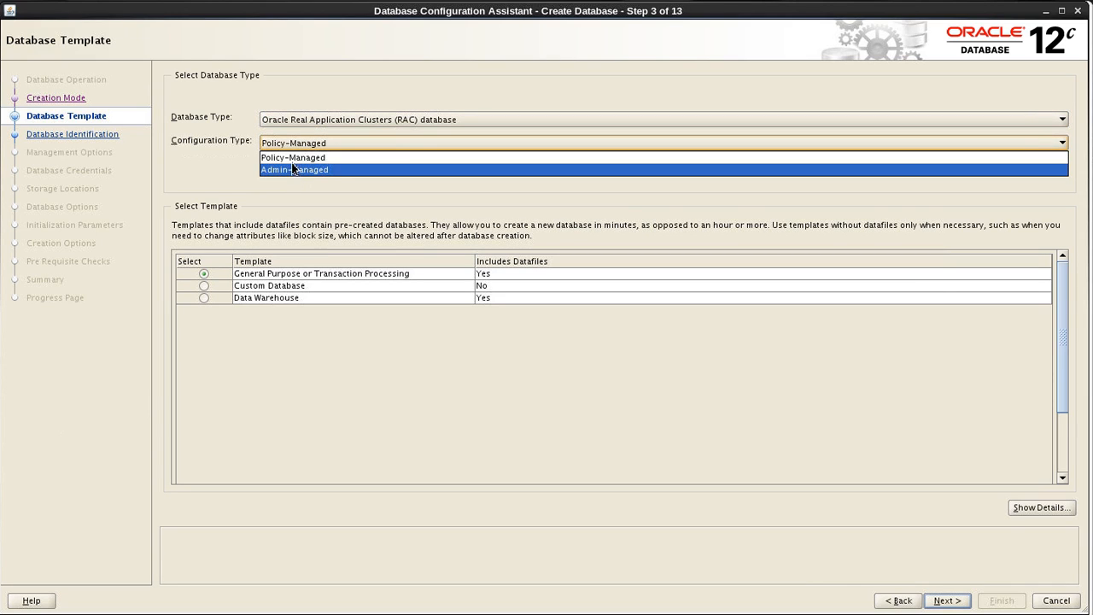
{"action": "left_click", "coordinate": [293, 159]}
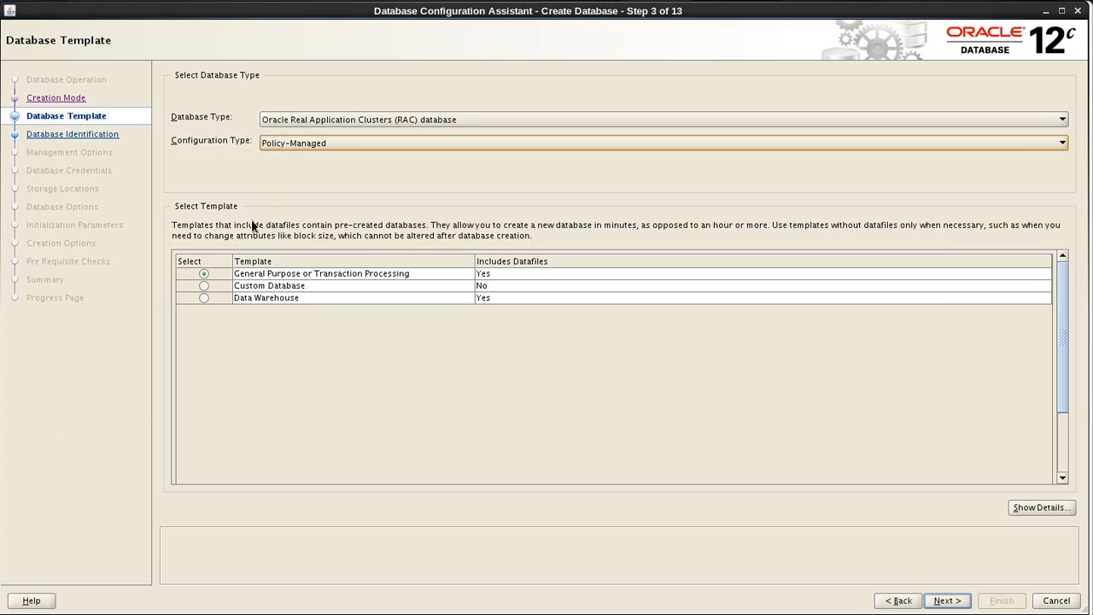
{"action": "left_click", "coordinate": [206, 278]}
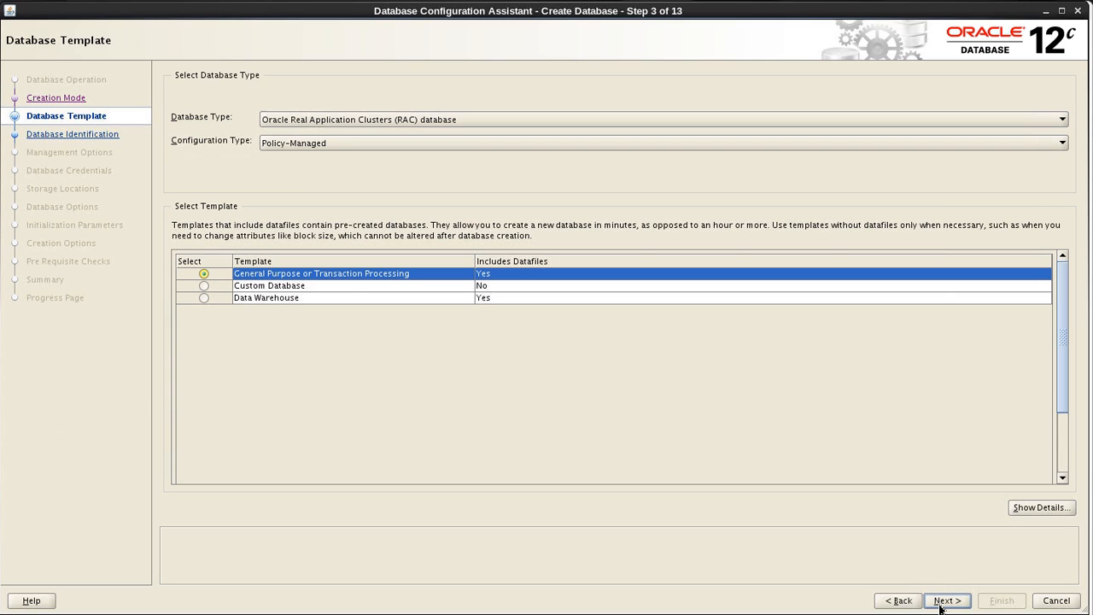
{"action": "left_click", "coordinate": [940, 606]}
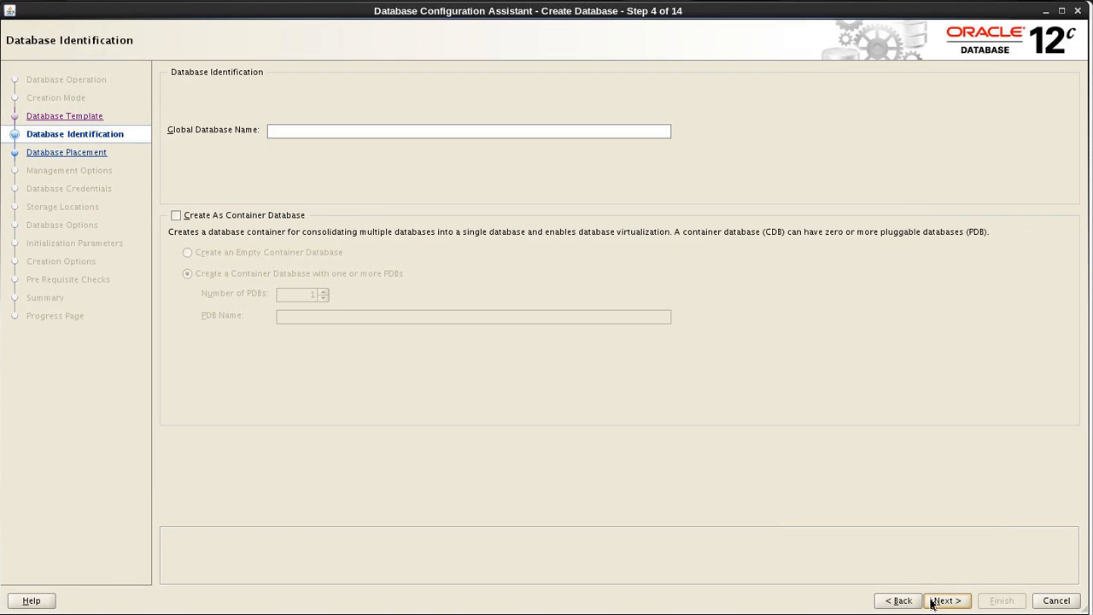
Set the global database name to mydb, without making it a container database.
{"action": "left_click", "coordinate": [336, 129]}
{"action": "type", "text": "mydb"}
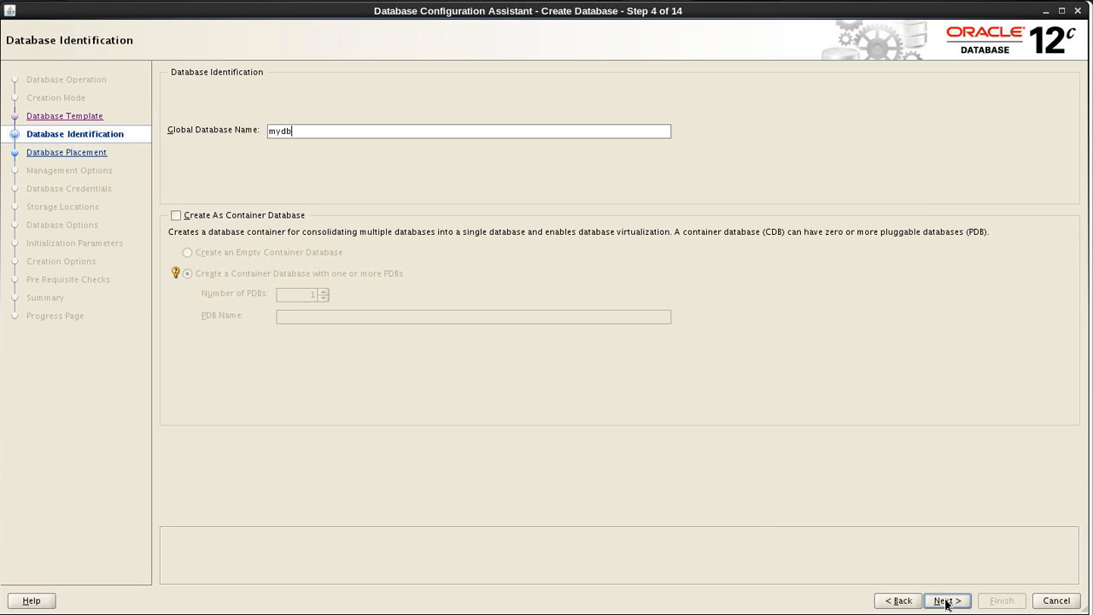
{"action": "left_click", "coordinate": [946, 601]}
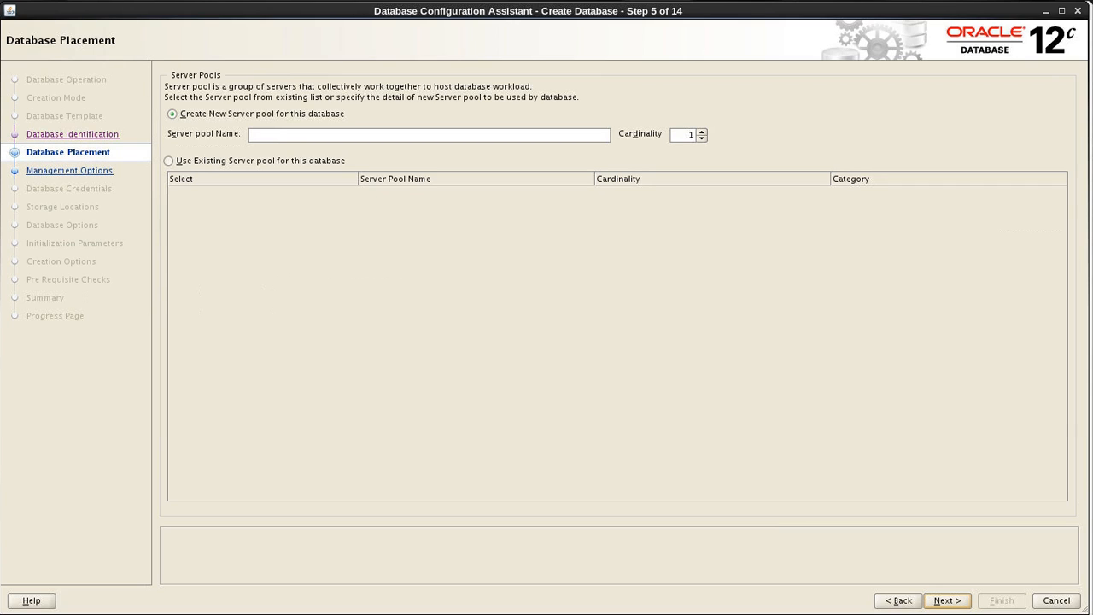
Create a new server pool named myserverpool with cardinality 3 and accept the default management options.
{"action": "left_click", "coordinate": [302, 137]}
{"action": "type", "text": "myserverpool"}
{"action": "left_click", "coordinate": [701, 133]}
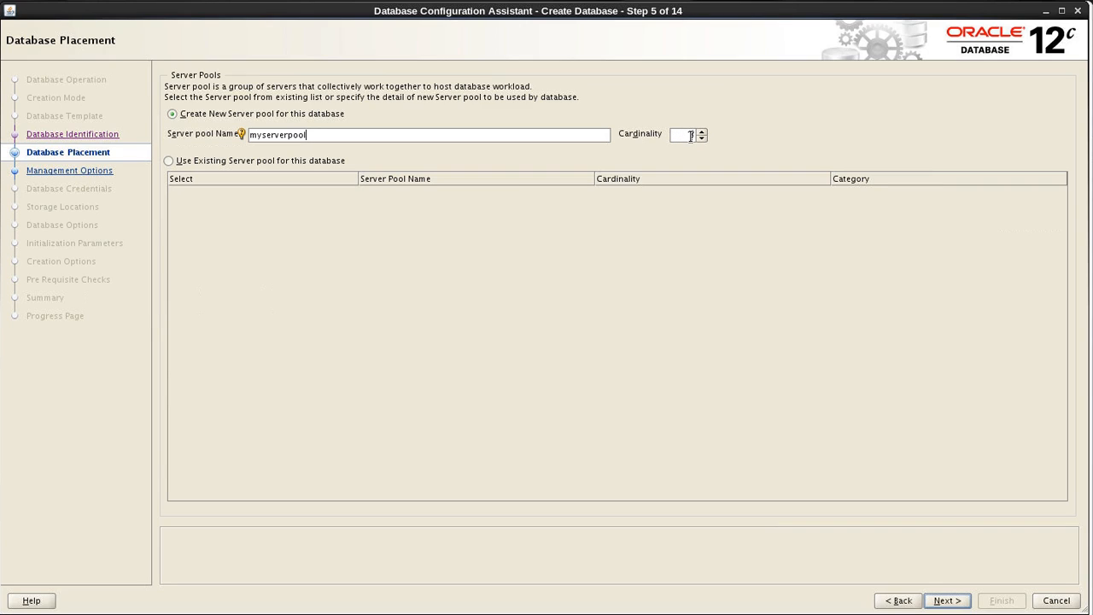
{"action": "left_click", "coordinate": [938, 602]}
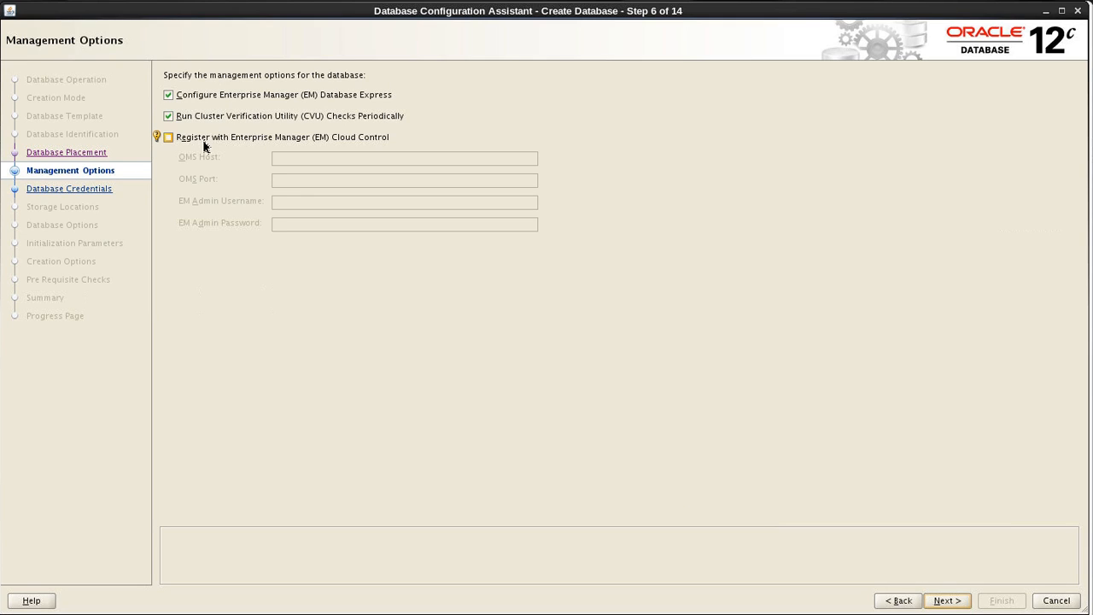
{"action": "left_click", "coordinate": [934, 602]}
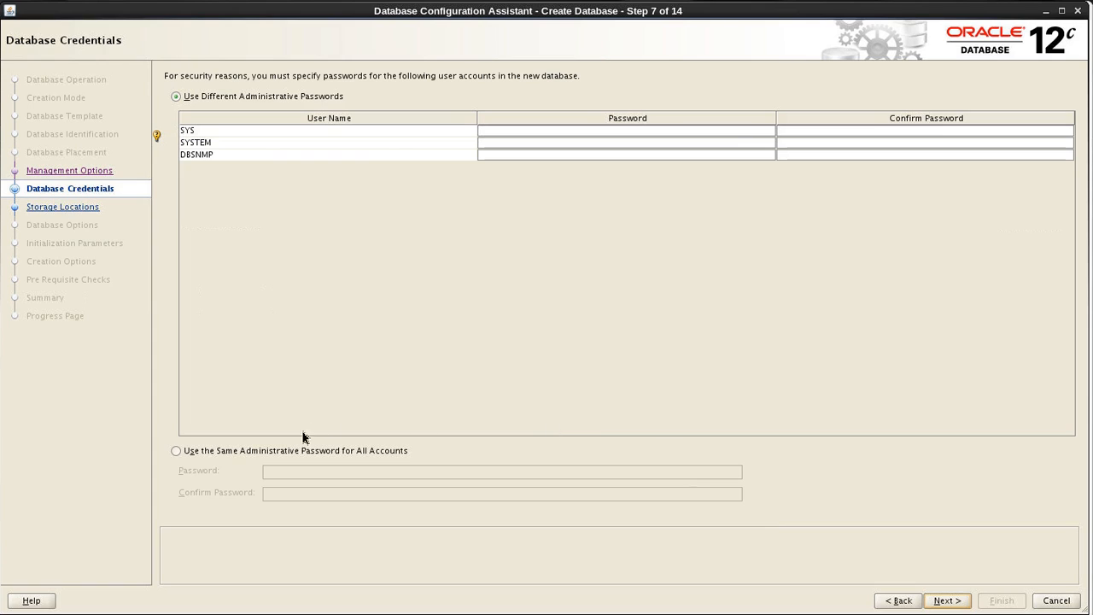
Use the same administrative password for all accounts, and enter and confirm the account password.
{"action": "left_click", "coordinate": [239, 455]}
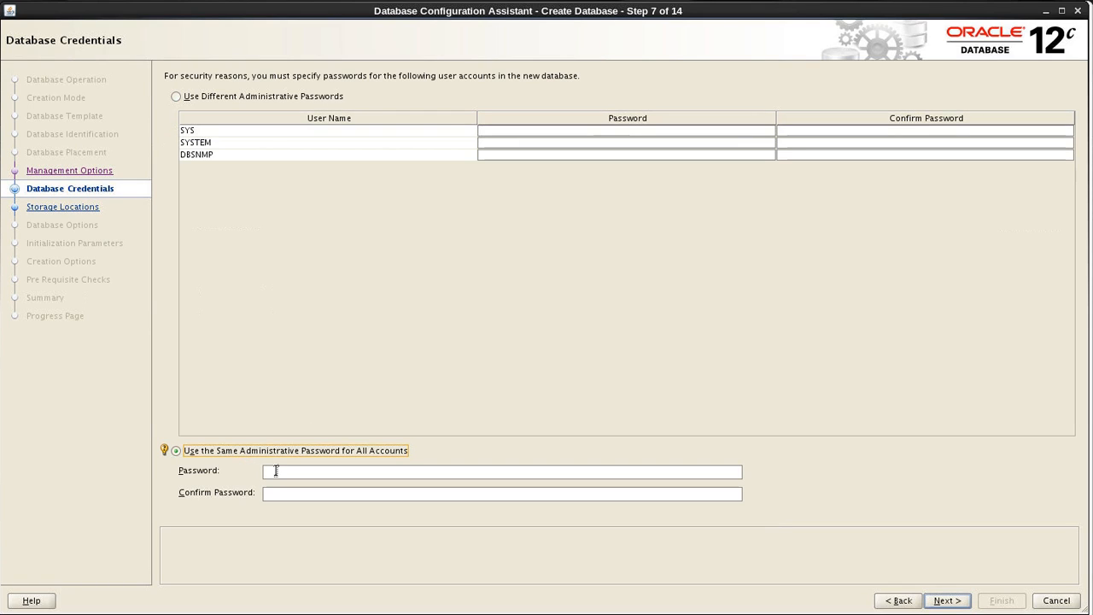
{"action": "left_click", "coordinate": [276, 470]}
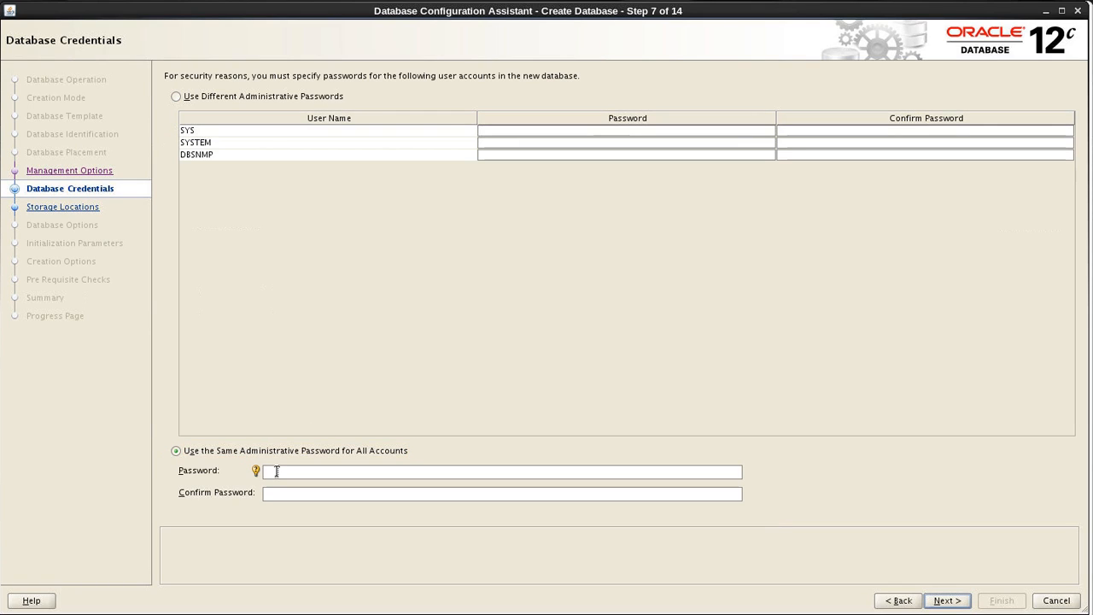
{"action": "type", "text": "oracle"}
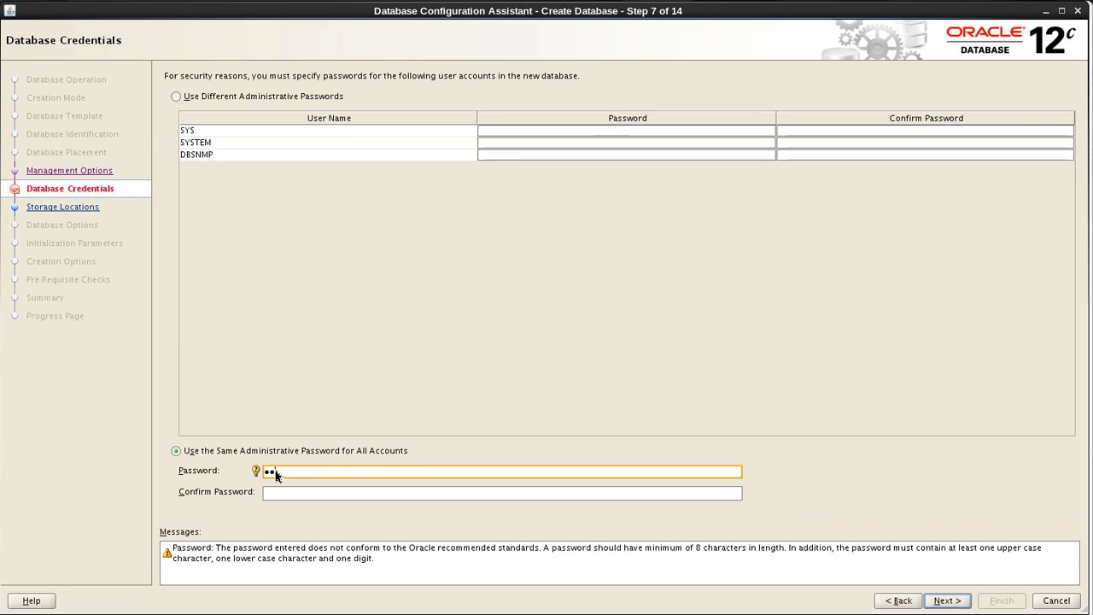
{"action": "type", "text": "••"}
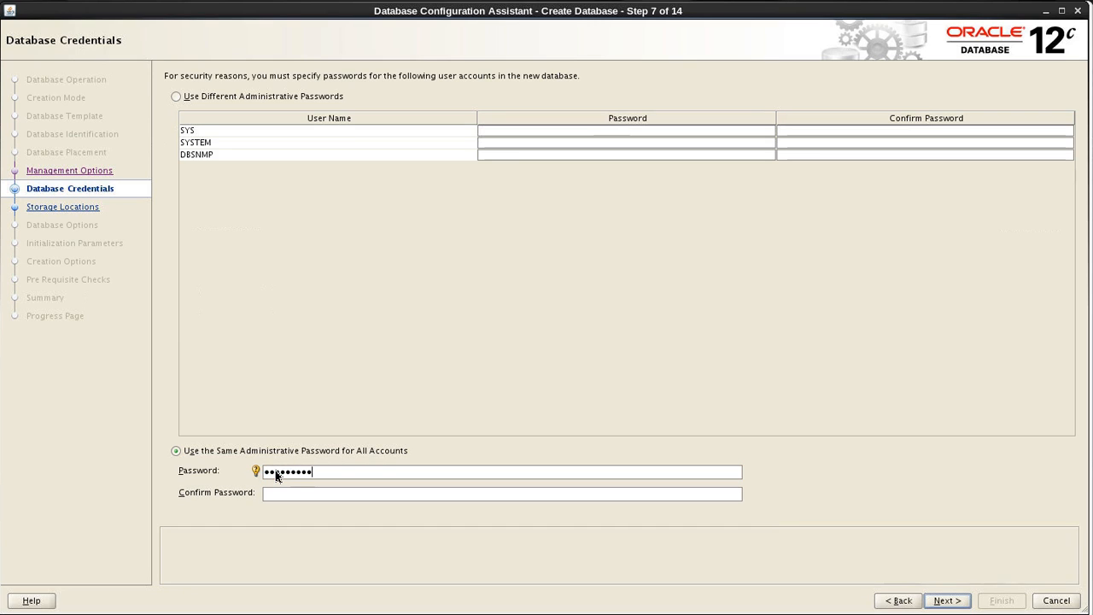
{"action": "key", "text": "Tab"}
{"action": "type", "text": "•••••••••"}
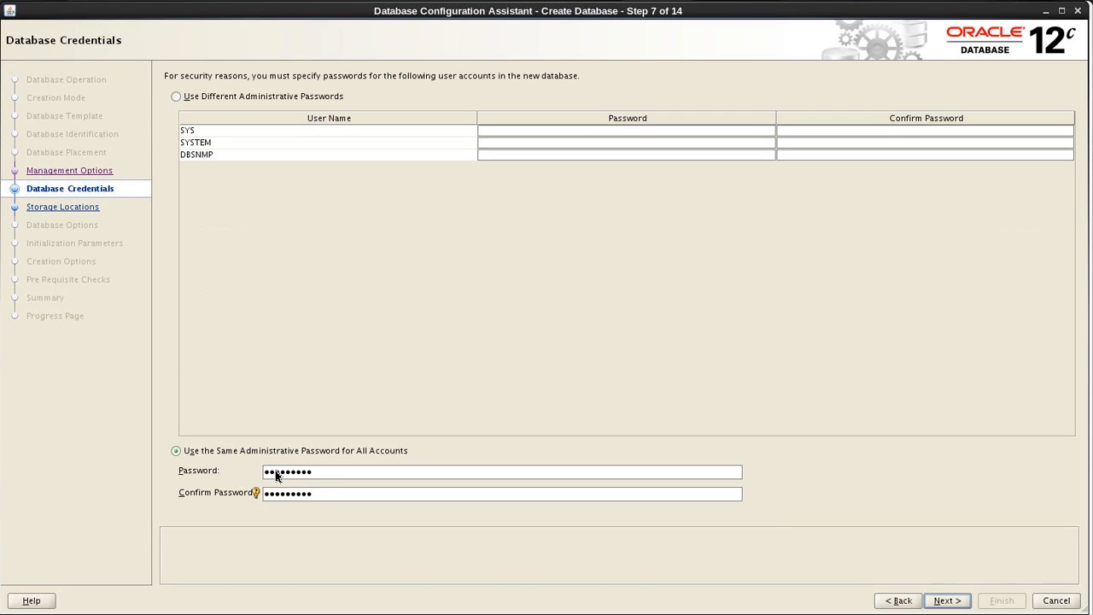
{"action": "left_click", "coordinate": [945, 601]}
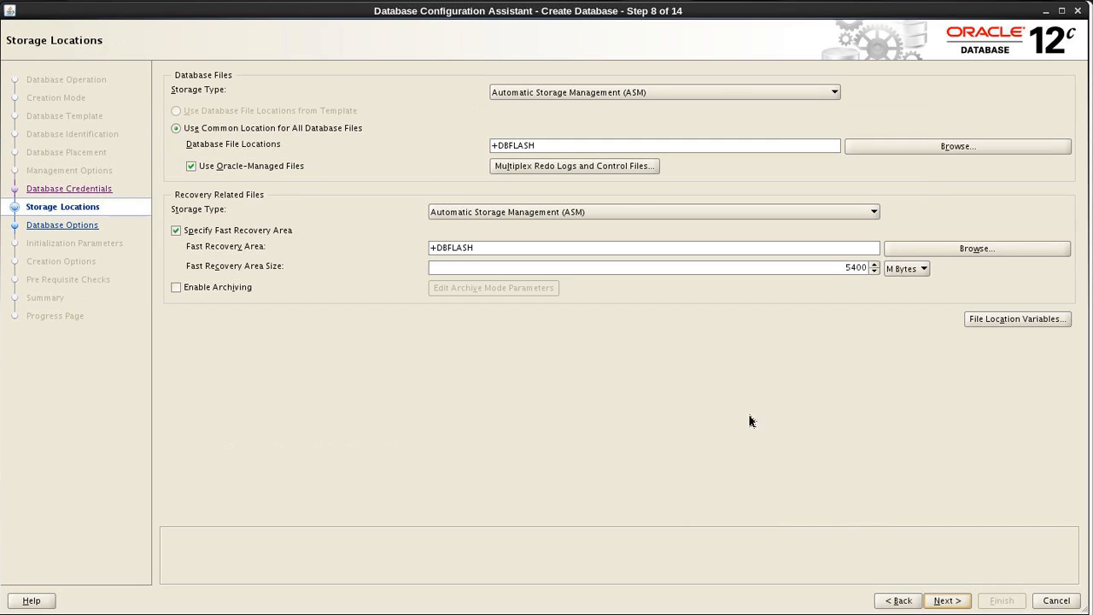
Set the common database file location to +DBDATA and accept the storage locations.
{"action": "left_click", "coordinate": [558, 148]}
{"action": "left_click_drag", "start_coordinate": [551, 147], "coordinate": [499, 148]}
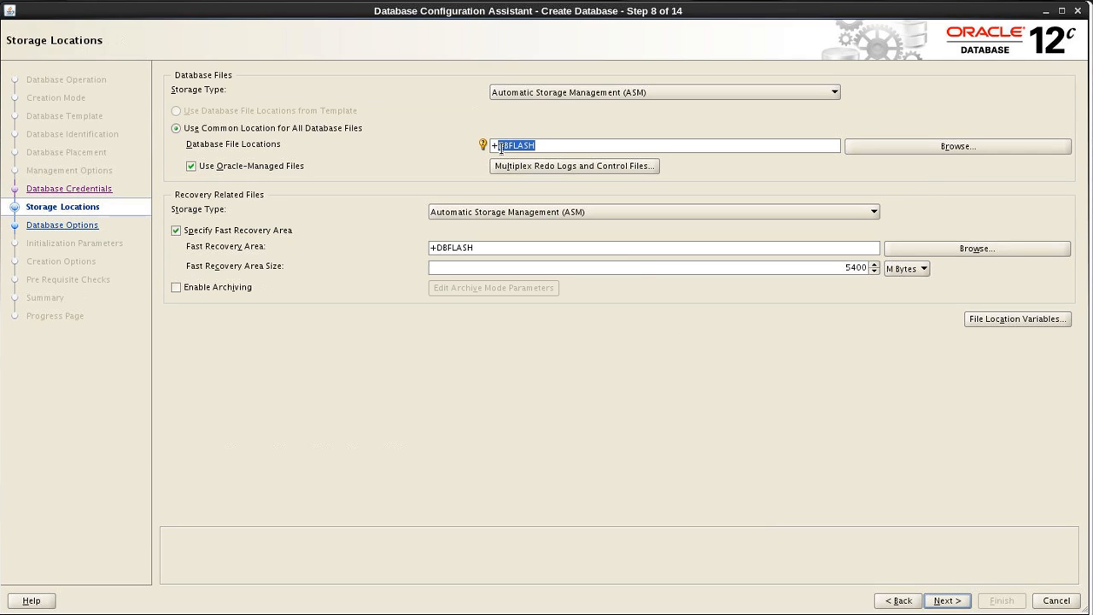
{"action": "type", "text": "DATA"}
{"action": "left_click", "coordinate": [500, 145]}
{"action": "type", "text": "DB"}
{"action": "left_click", "coordinate": [948, 600]}
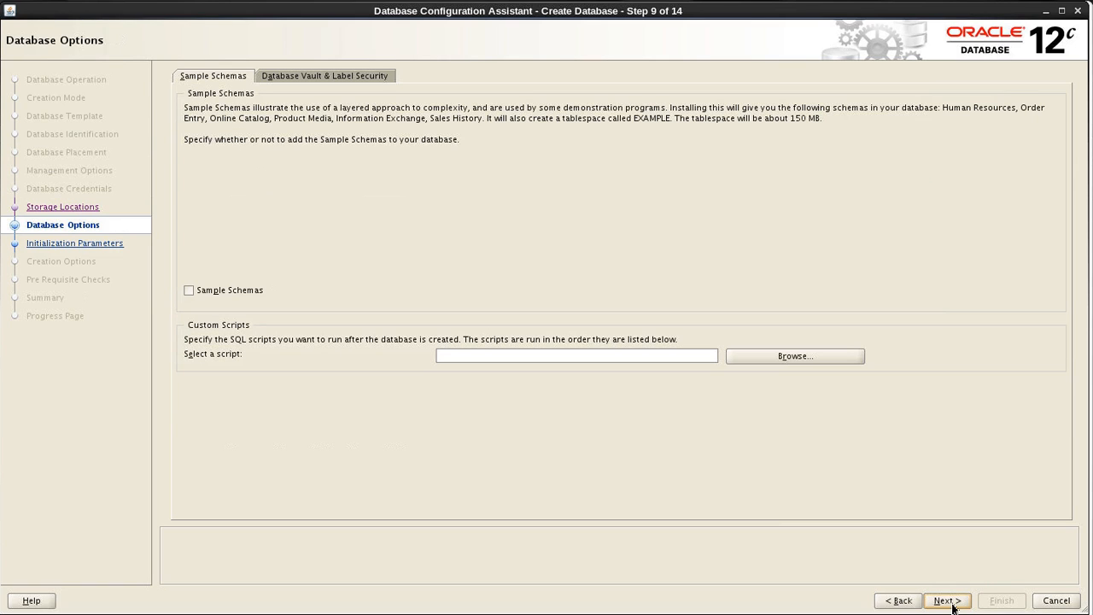
Set the typical memory size to 1500 MB, keeping the default database options and creation options.
{"action": "left_click", "coordinate": [613, 355]}
{"action": "left_click", "coordinate": [944, 601]}
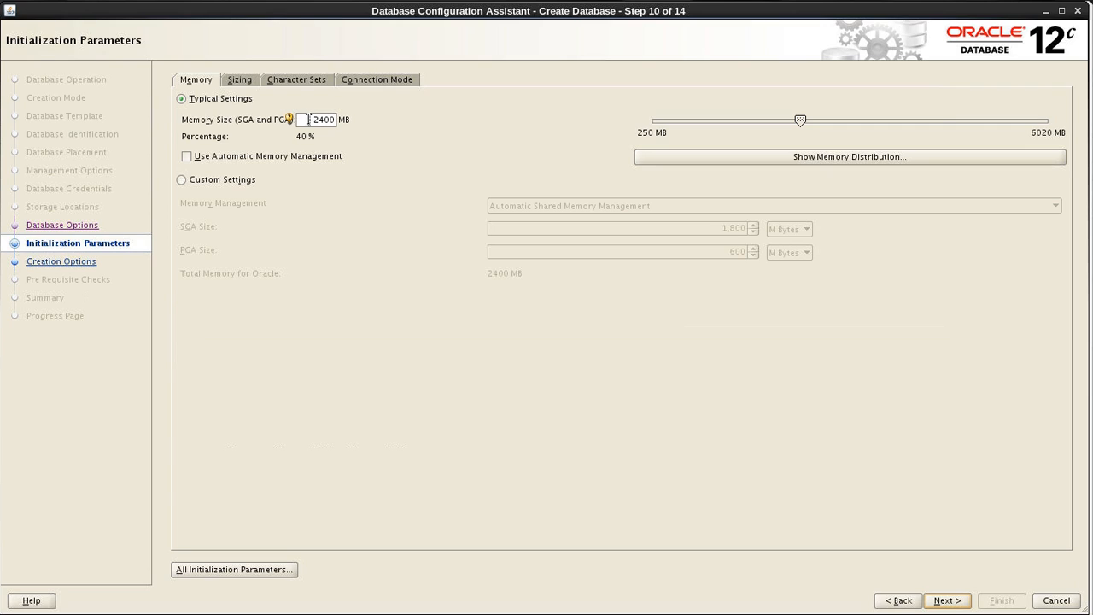
{"action": "left_click_drag", "start_coordinate": [310, 119], "coordinate": [342, 120]}
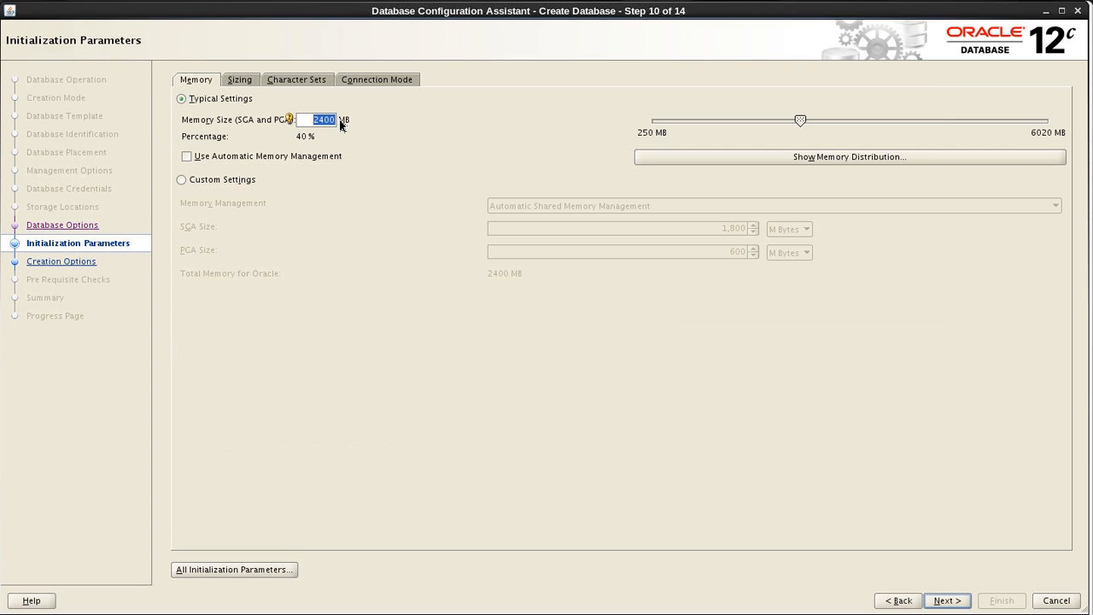
{"action": "type", "text": "1500"}
{"action": "left_click", "coordinate": [957, 606]}
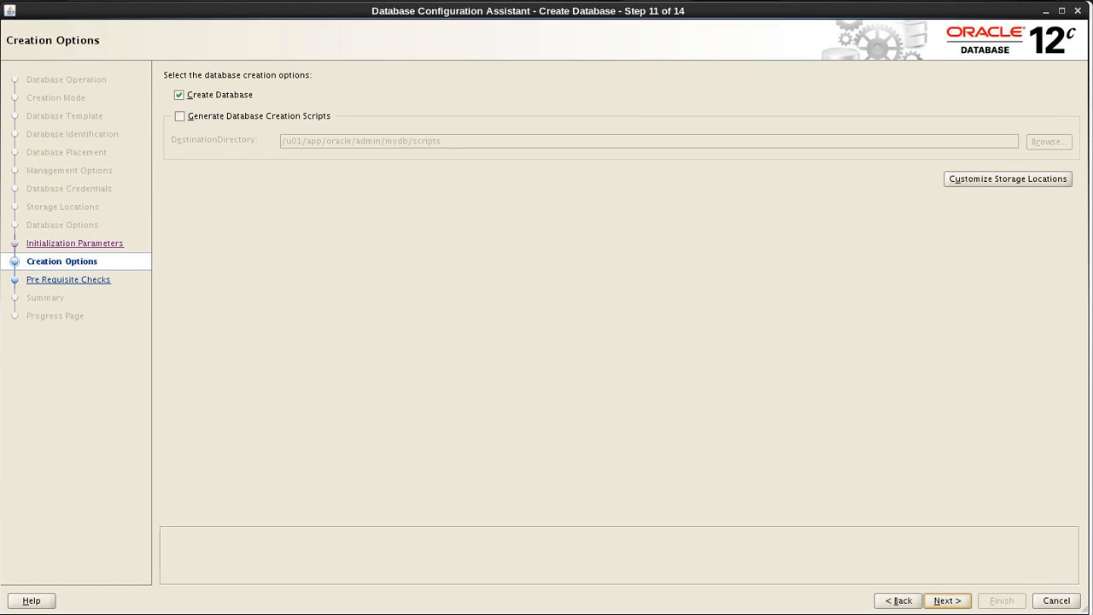
{"action": "left_click", "coordinate": [957, 606]}
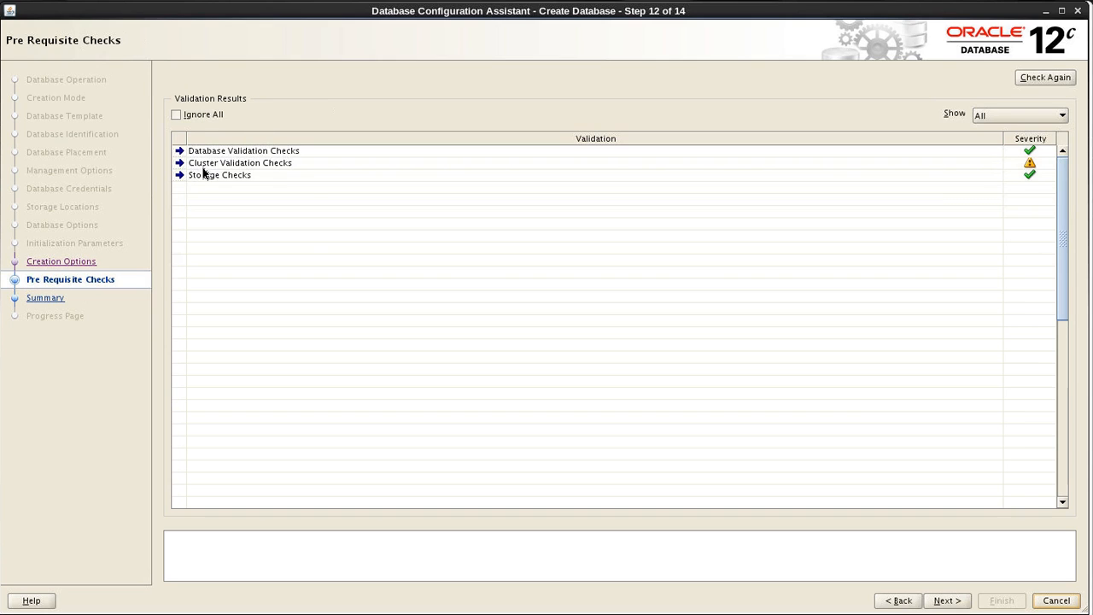
Ignore all prerequisite check warnings, then review the configuration summary and start creating the database.
{"action": "left_click", "coordinate": [177, 116]}
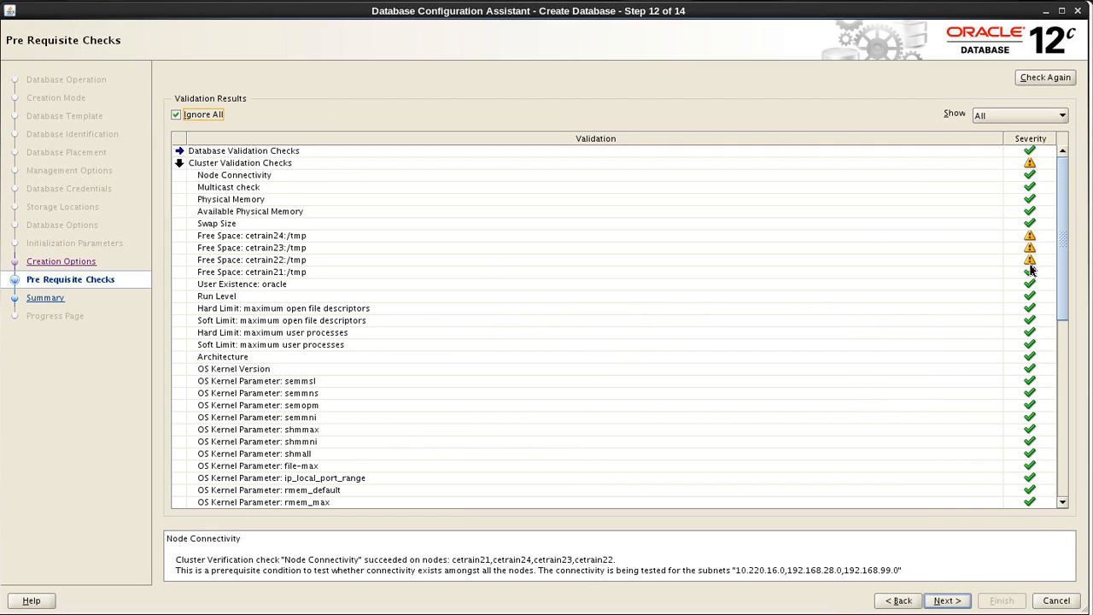
{"action": "left_click_drag", "start_coordinate": [1063, 278], "coordinate": [1077, 226]}
{"action": "left_click", "coordinate": [947, 600]}
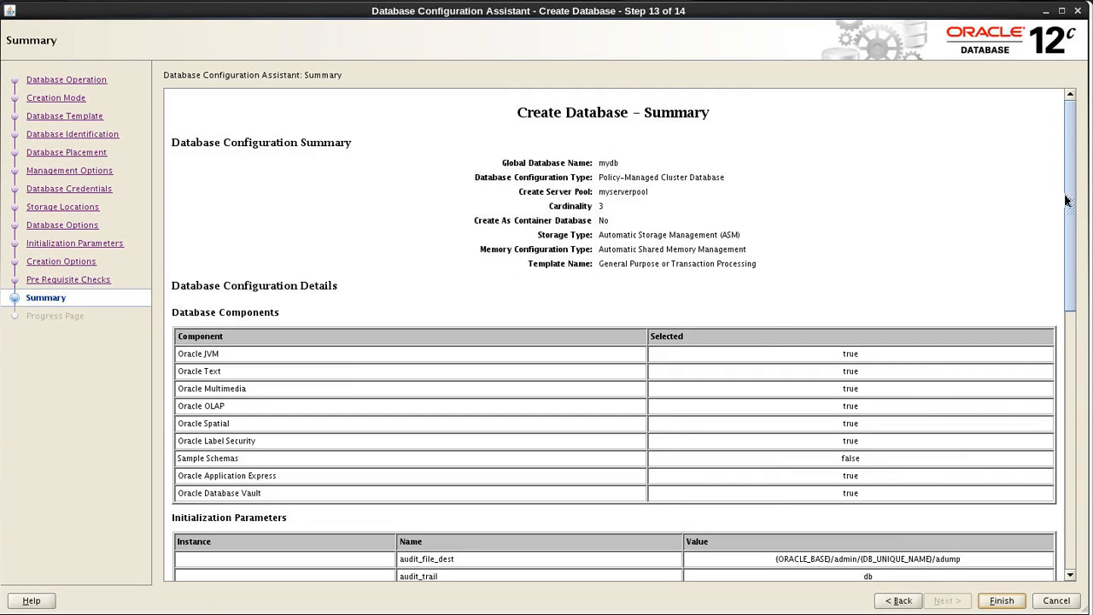
{"action": "left_click_drag", "start_coordinate": [1073, 215], "coordinate": [1052, 518]}
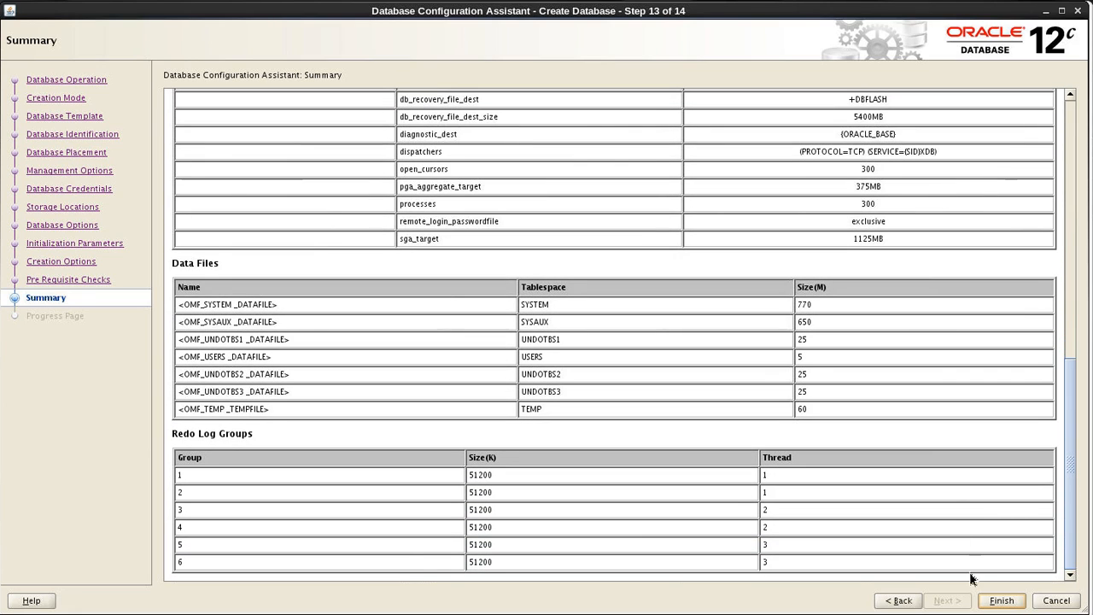
{"action": "left_click", "coordinate": [1000, 600]}
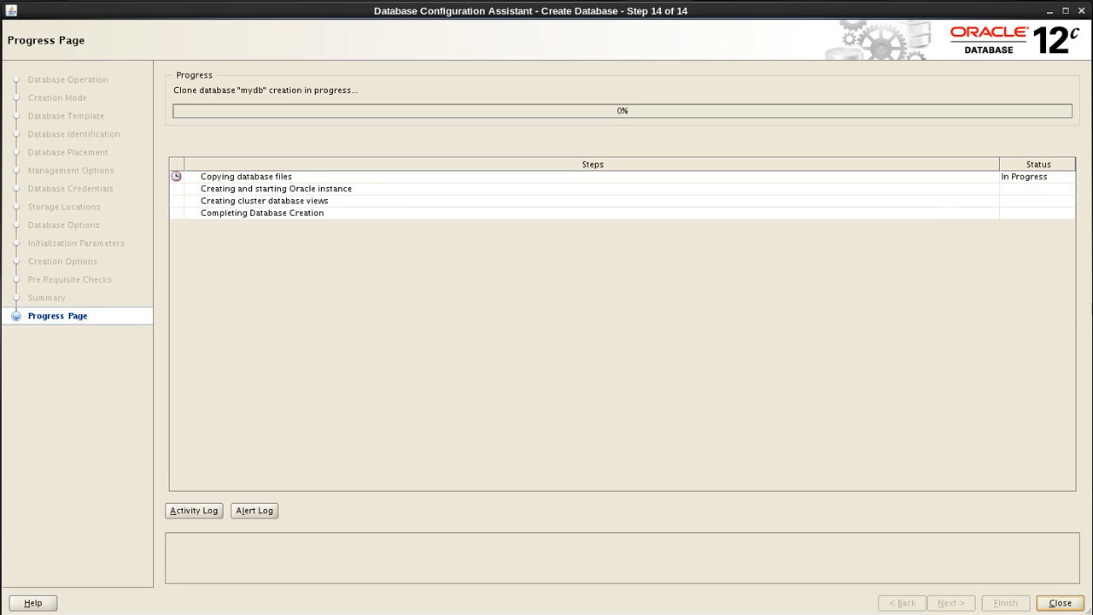